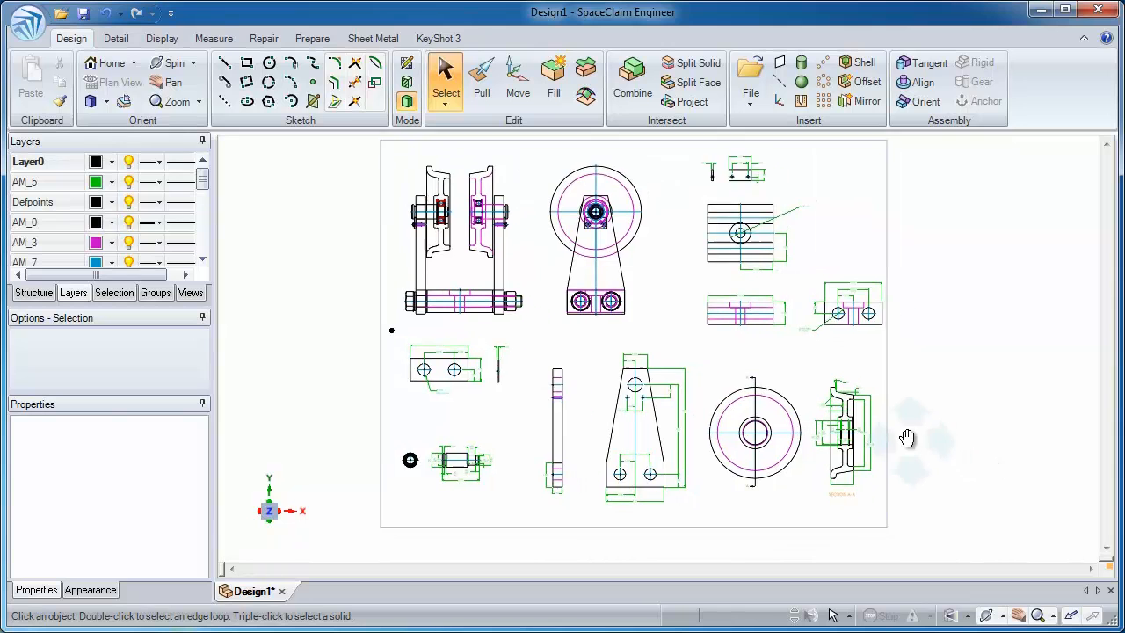
scroll(776, 345, "up", 3)
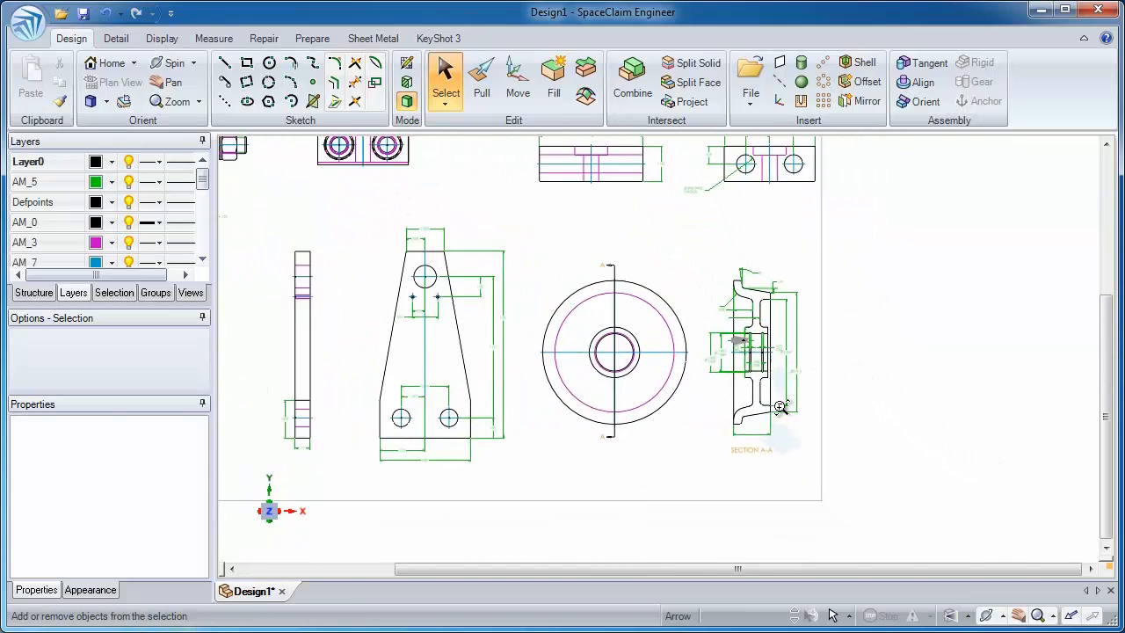
scroll(775, 352, "up", 3)
scroll(782, 395, "up", 3)
scroll(786, 457, "up", 2)
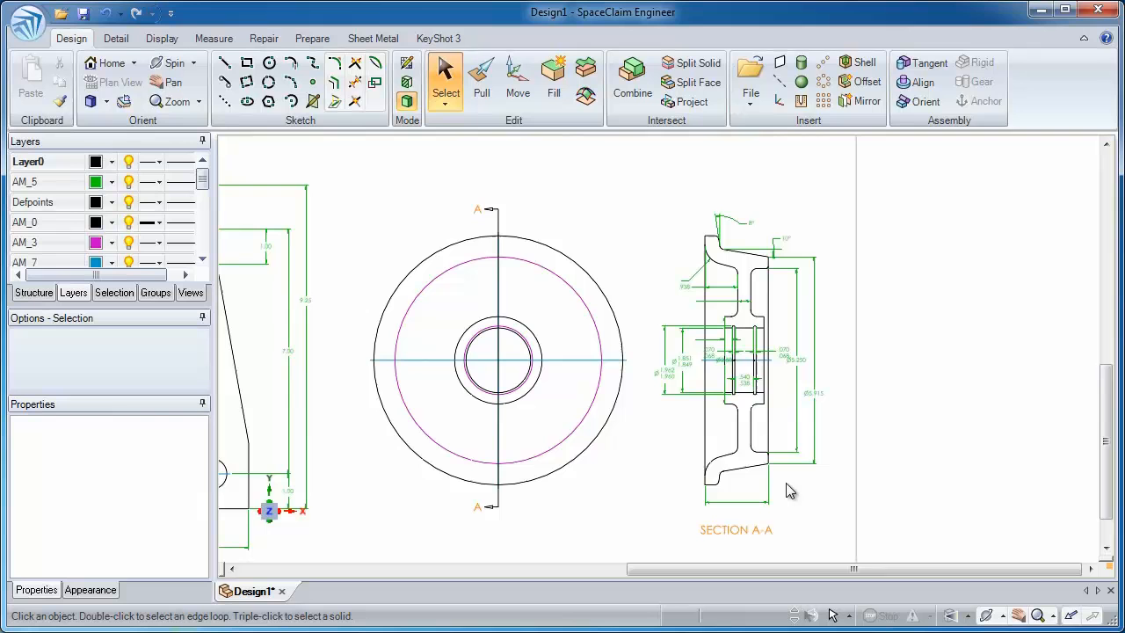
Toggle the AM_5 dimension layer off and on, then return to the flat plan view on the section curves.
mouse_move(785, 489)
middle_mouse_down()
mouse_move(758, 417)
mouse_move(694, 339)
middle_mouse_up()
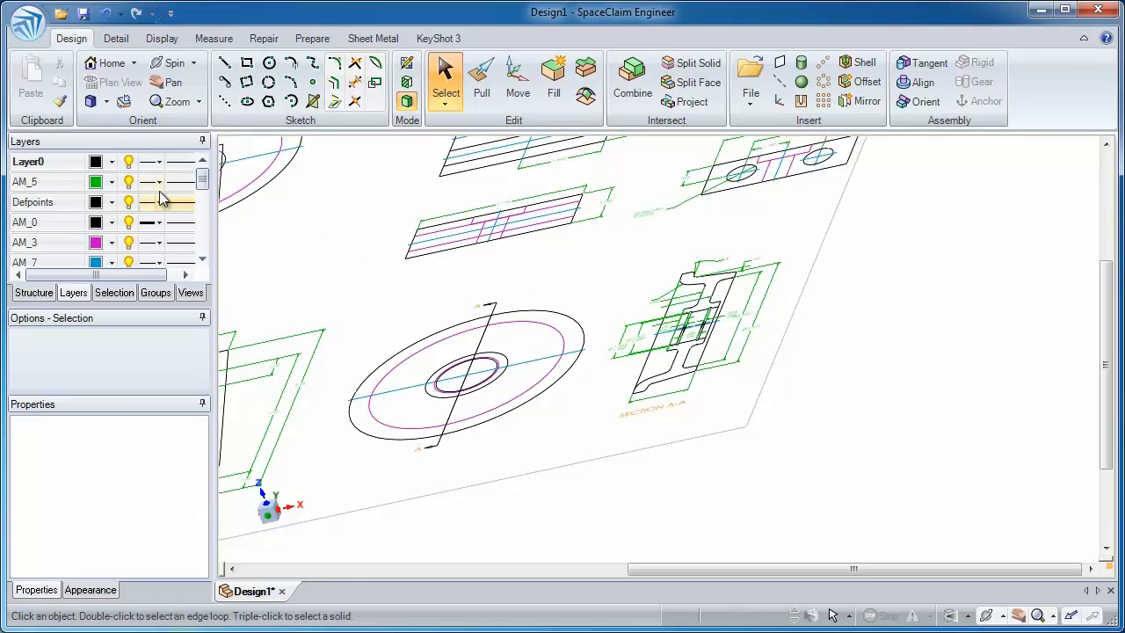
left_click(129, 182)
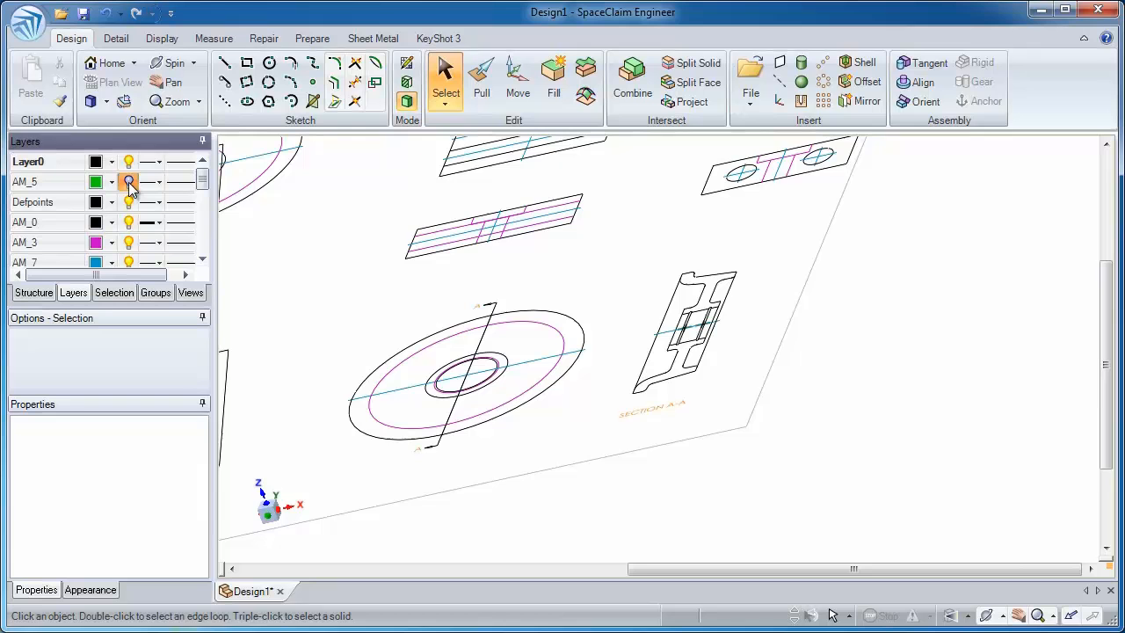
left_click(129, 182)
left_click(694, 321)
key("v")
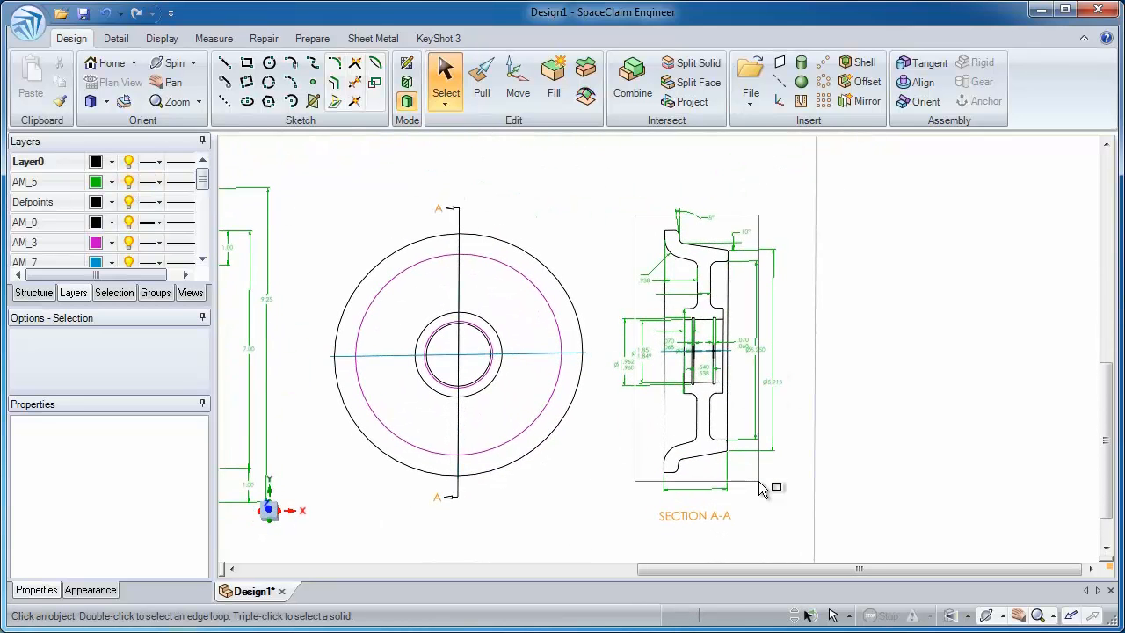
Fill the box-selected SECTION A-A curves into a face and colour it orange.
left_click_drag(634, 214, 787, 503)
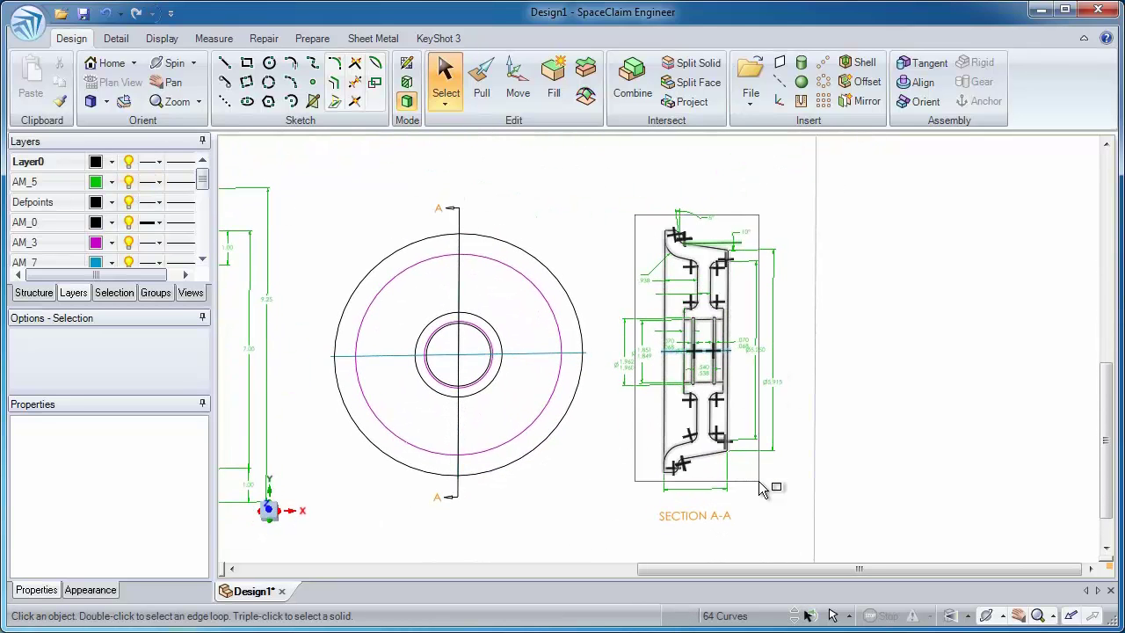
left_click(555, 83)
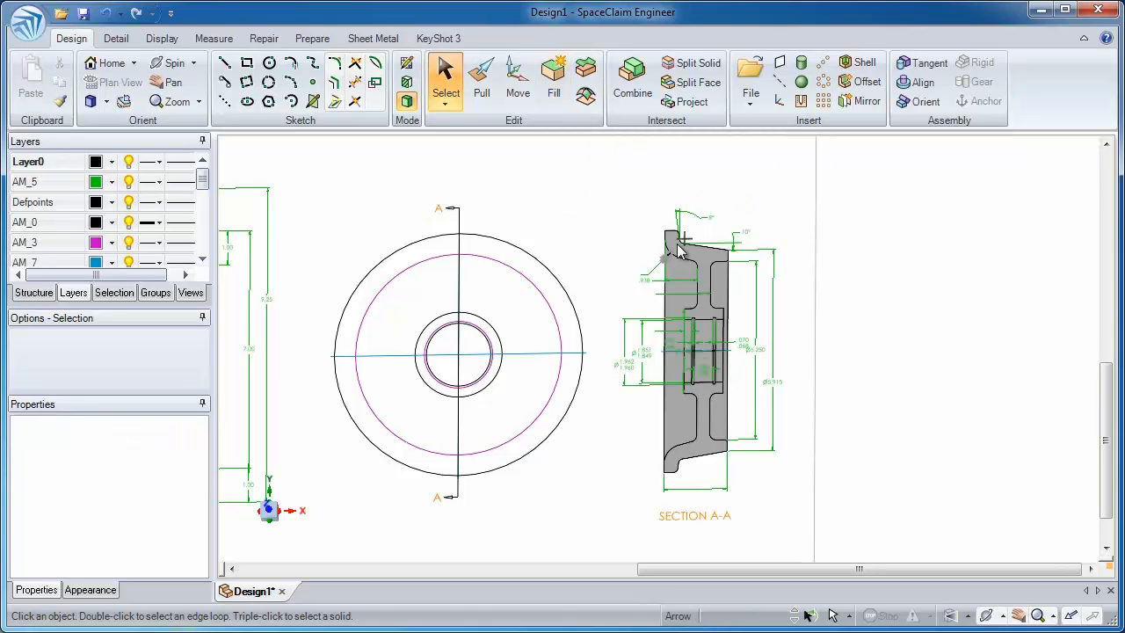
left_click(711, 267)
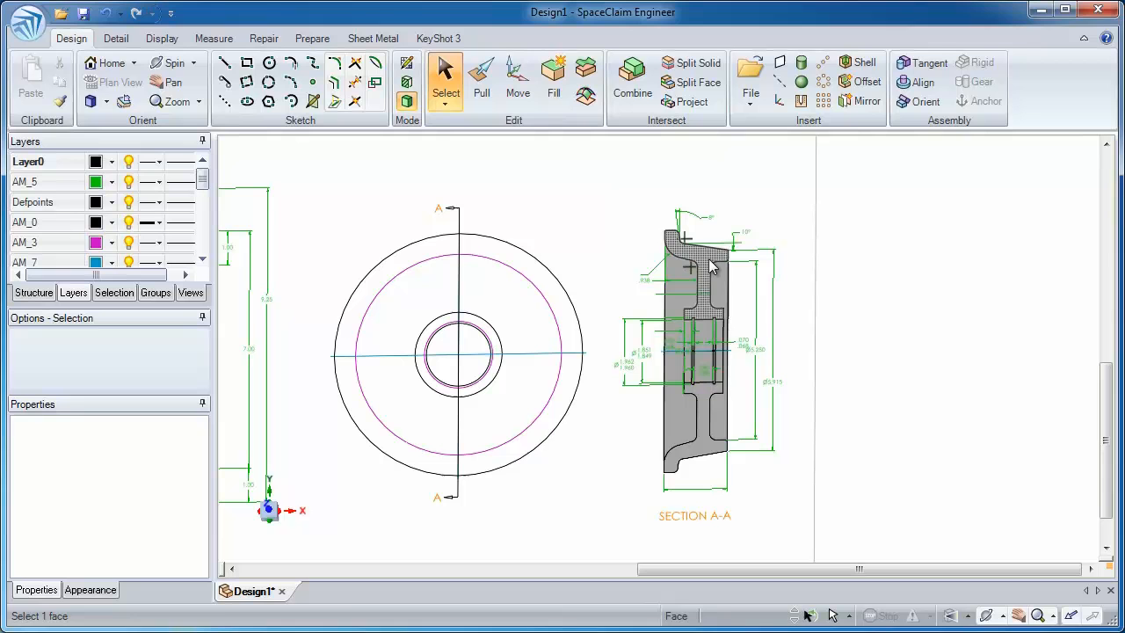
left_click(736, 208)
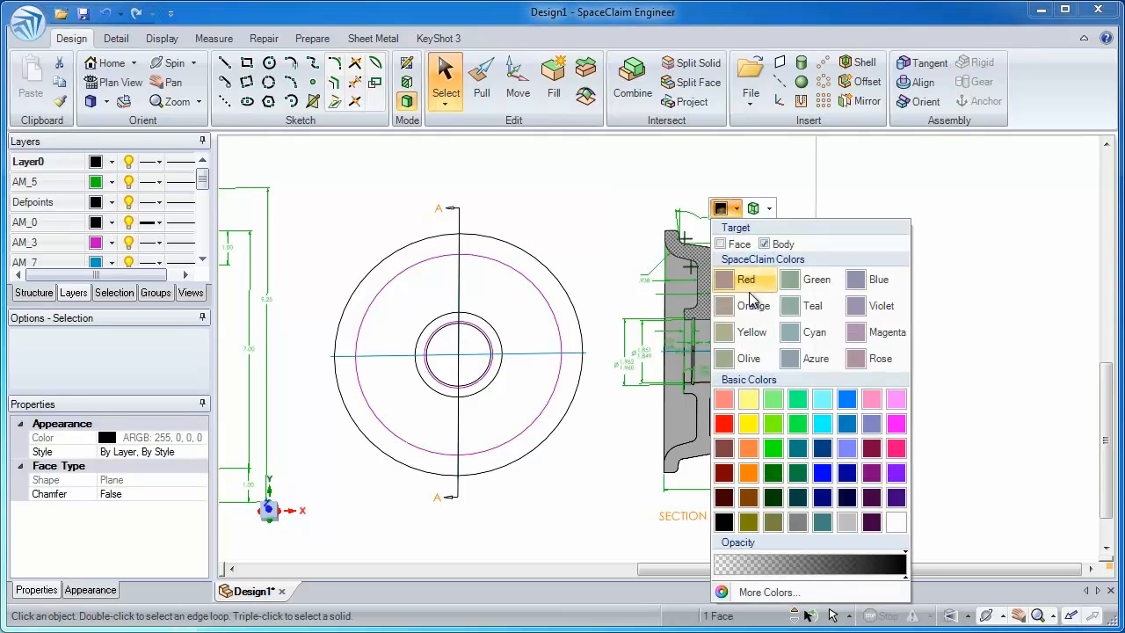
left_click(748, 305)
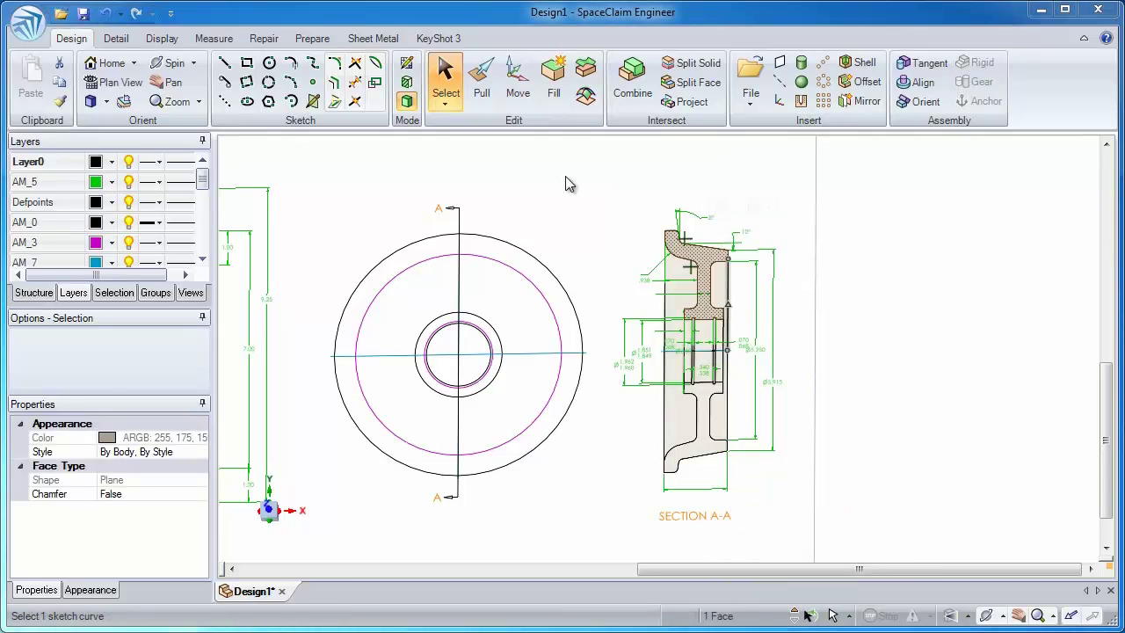
Pull-revolve the section face around the wheel's centre line into a full solid wheel.
left_click(480, 83)
scroll(791, 303, "up", 2)
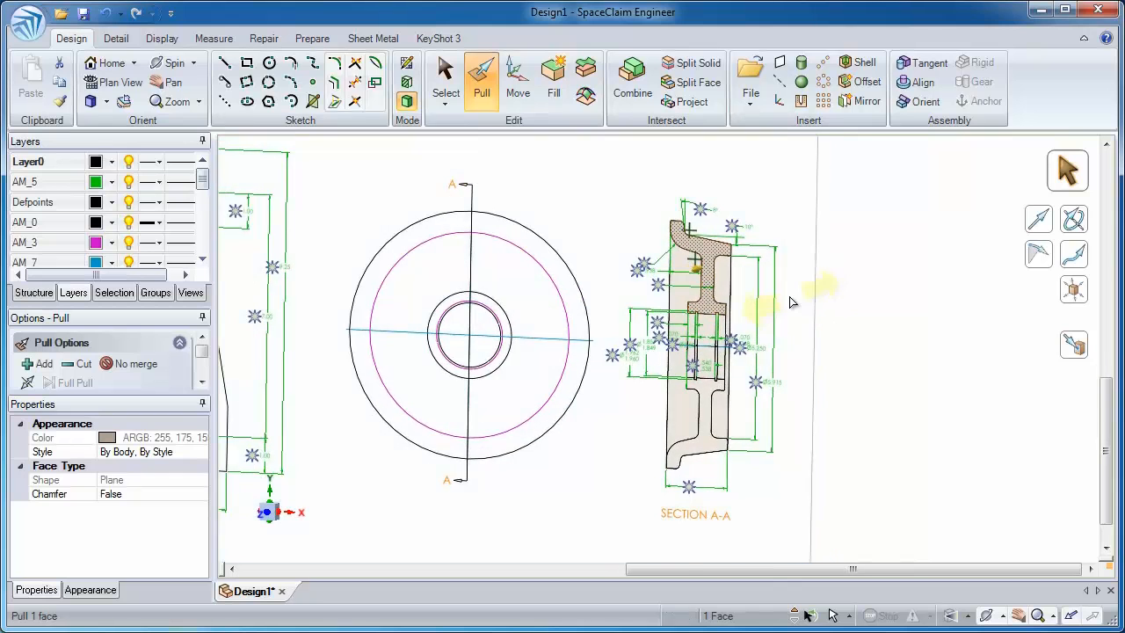
scroll(791, 302, "up", 2)
left_click(695, 361)
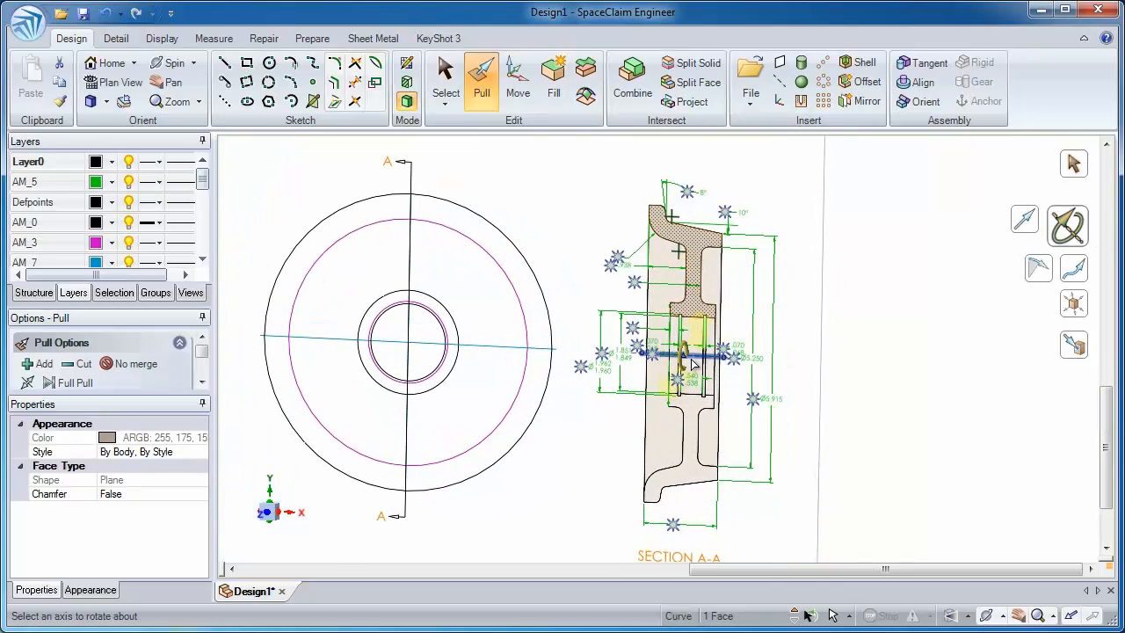
left_click(693, 363)
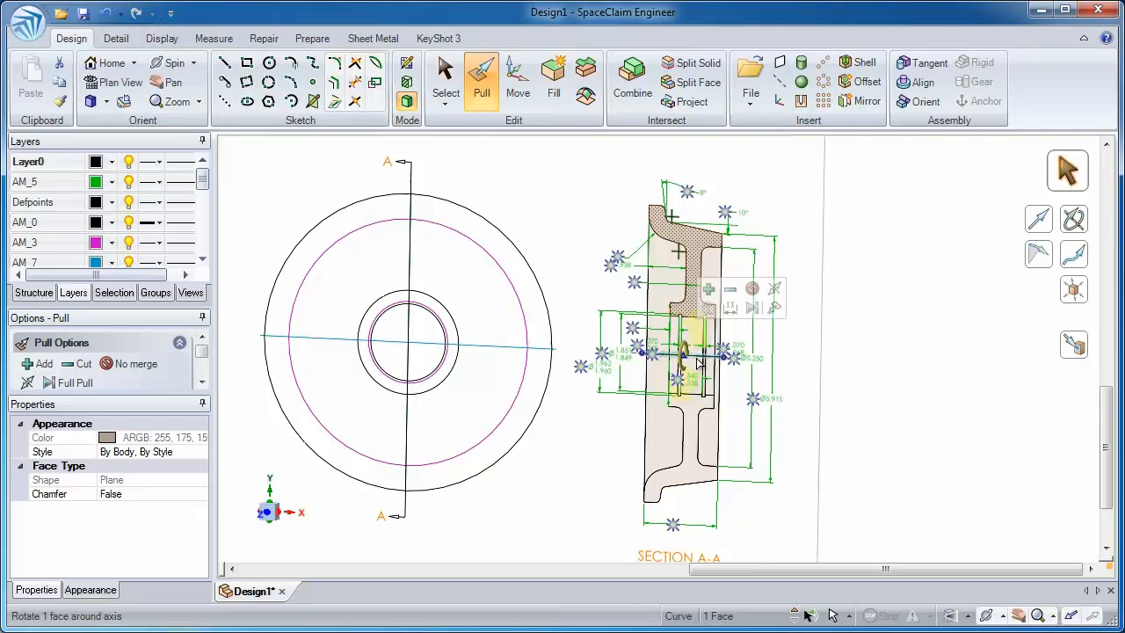
left_click(754, 308)
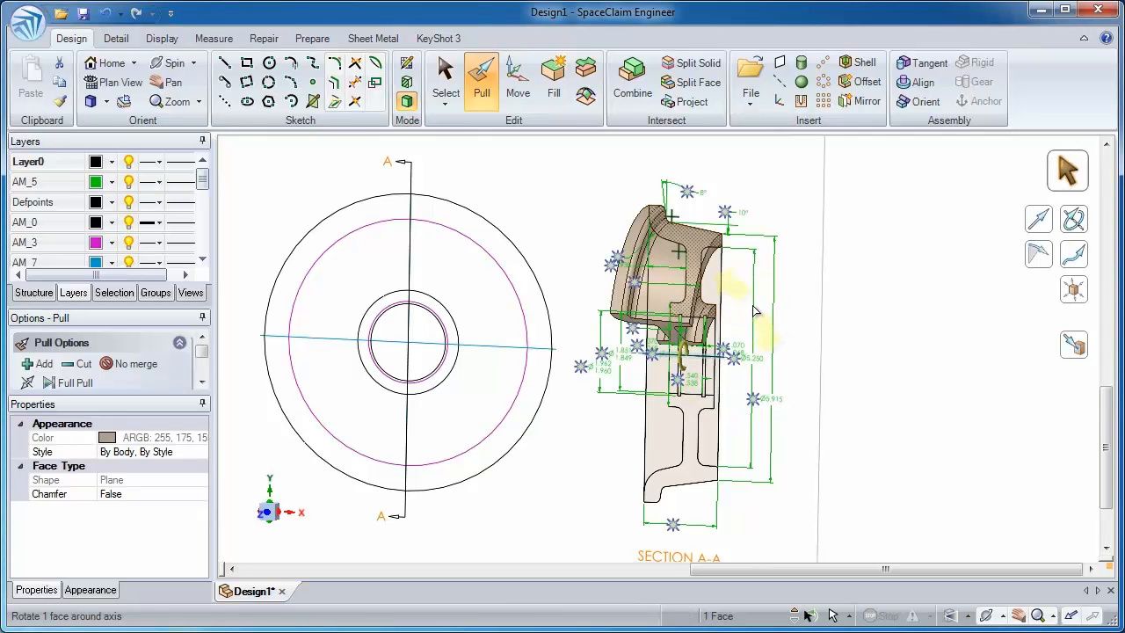
left_click(833, 303)
middle_click_drag(826, 290, 781, 254)
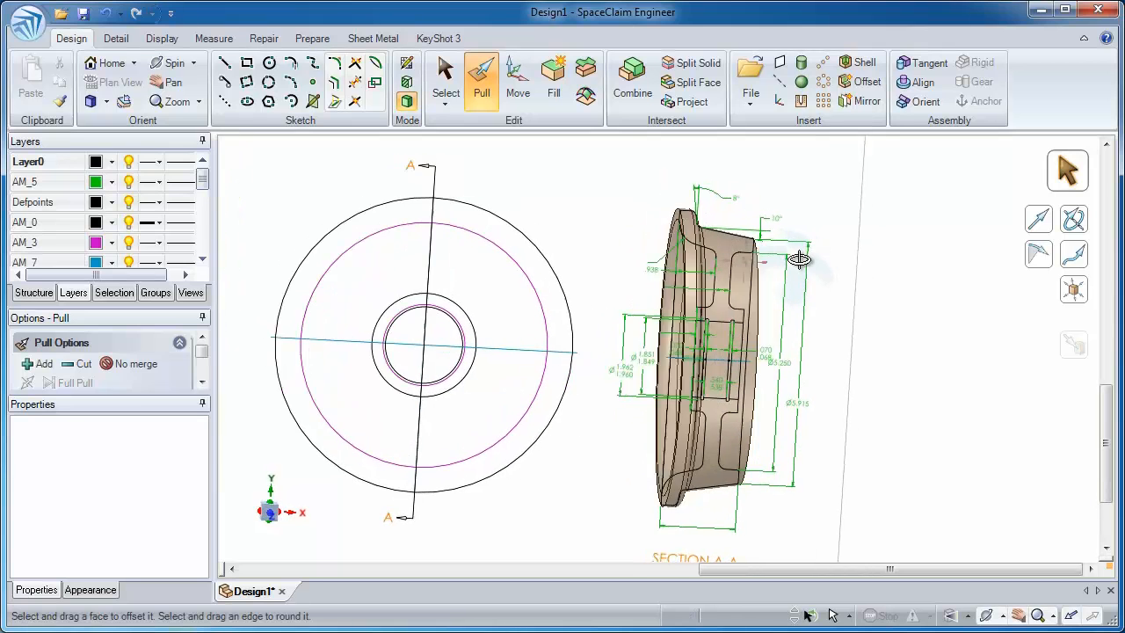
scroll(781, 254, "down", 3)
Fill the box-selected curves of both bracket views into surfaces.
middle_click_drag(527, 290, 727, 313, "shift")
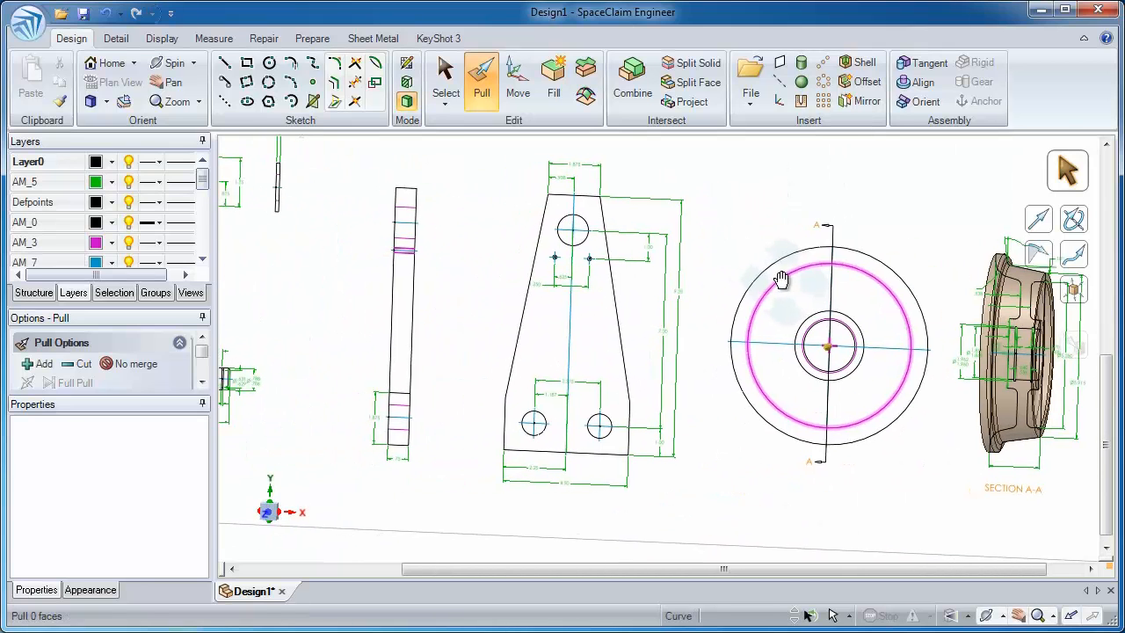
key("Escape")
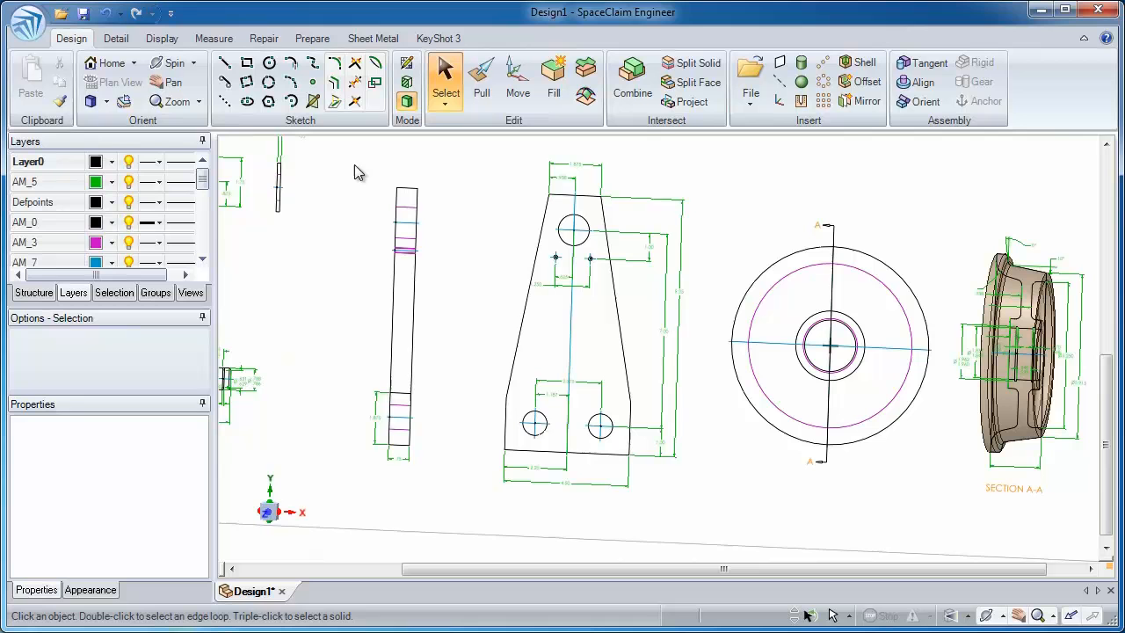
left_click_drag(453, 241, 682, 494)
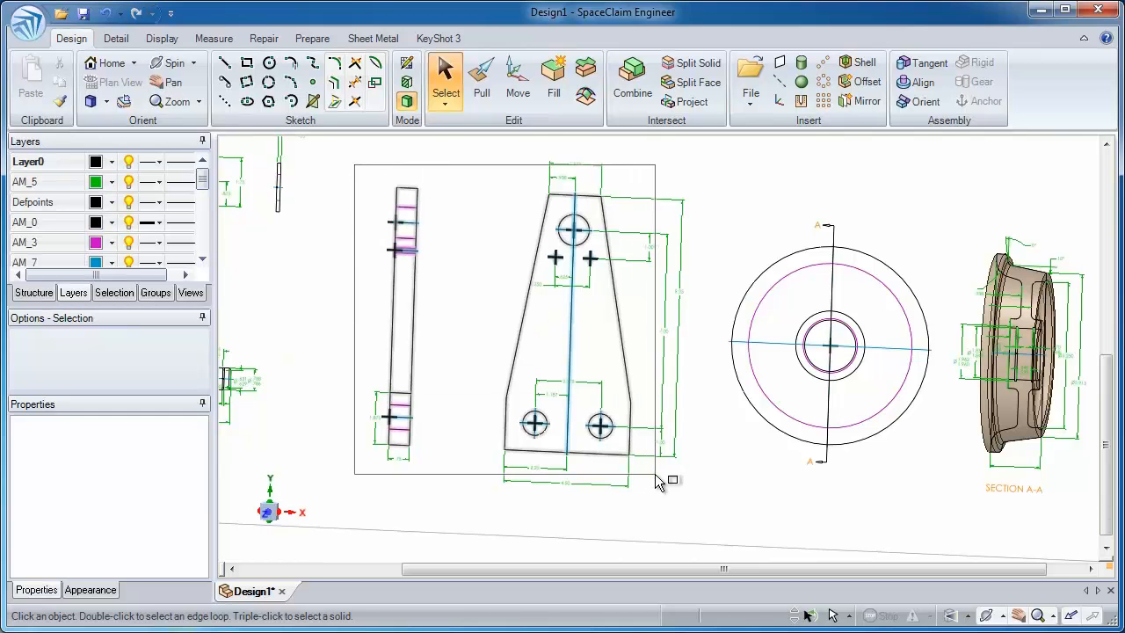
left_click(553, 79)
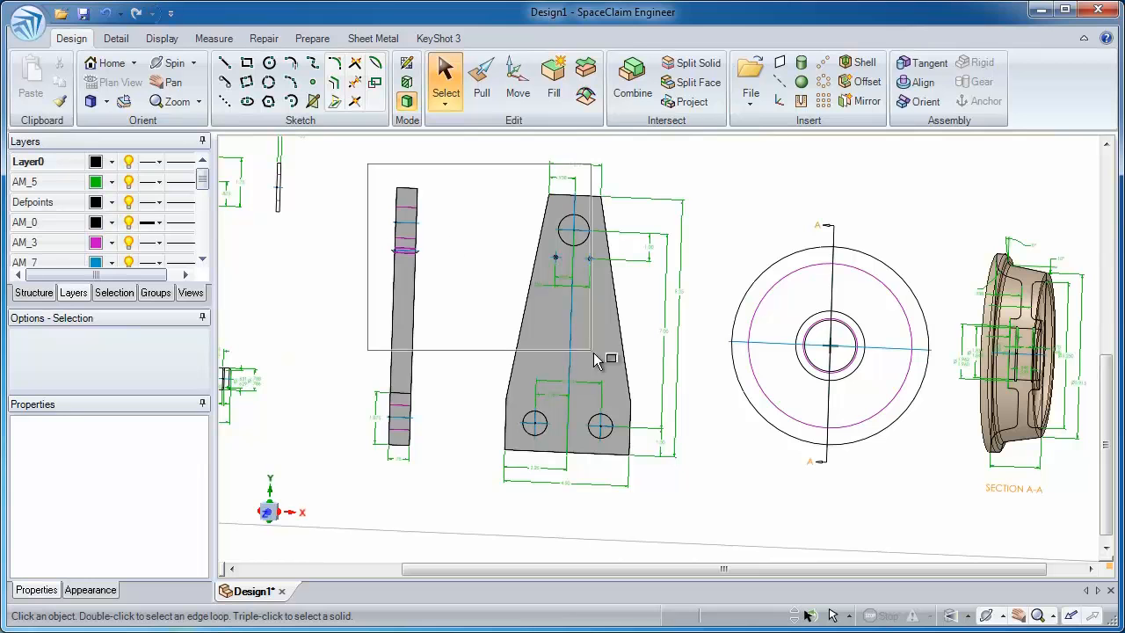
Colour the filled bracket body yellowish tan via Display > Color.
left_click_drag(380, 178, 694, 483)
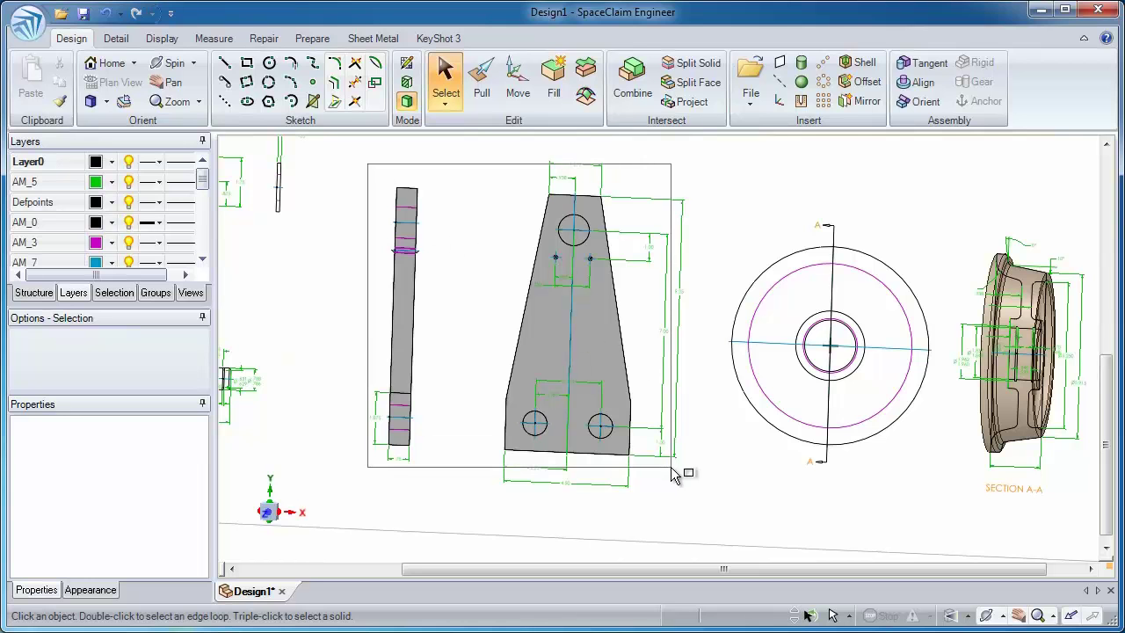
left_click(162, 38)
left_click(172, 94)
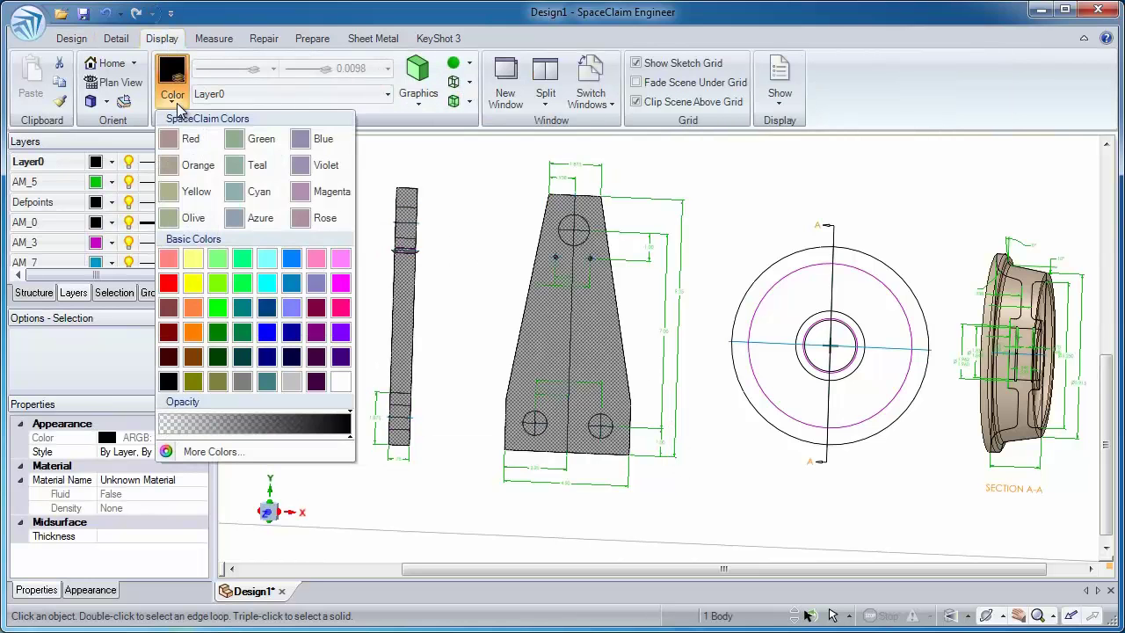
left_click(197, 191)
left_click(481, 232)
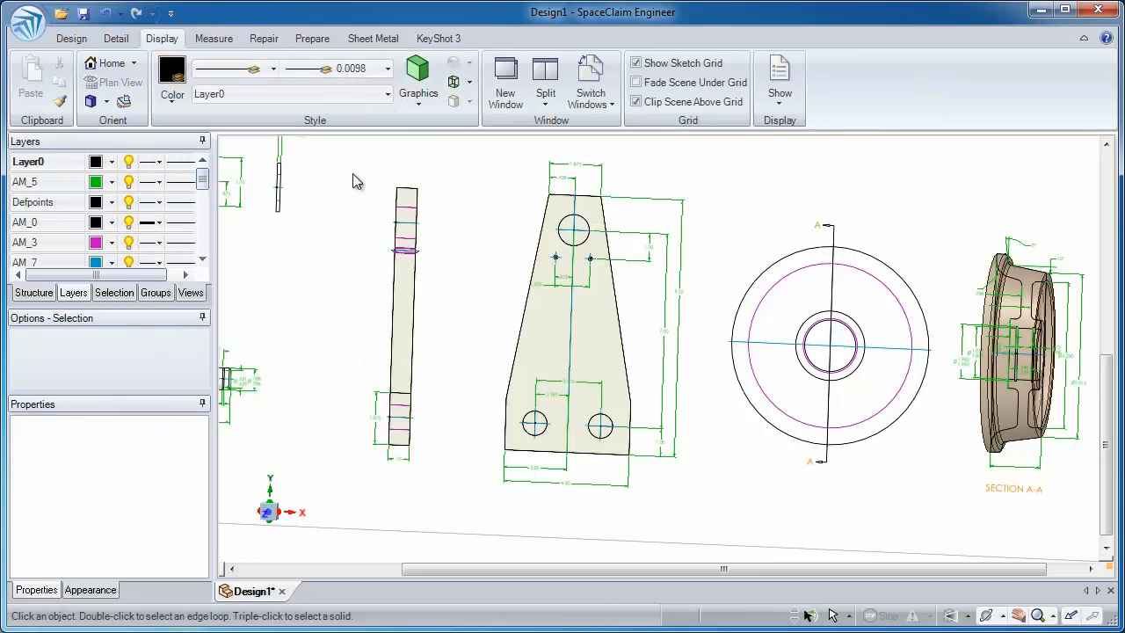
Move-rotate the tall side-view bar 90° so it stands upright out of the drawing plane.
left_click_drag(401, 280, 452, 466)
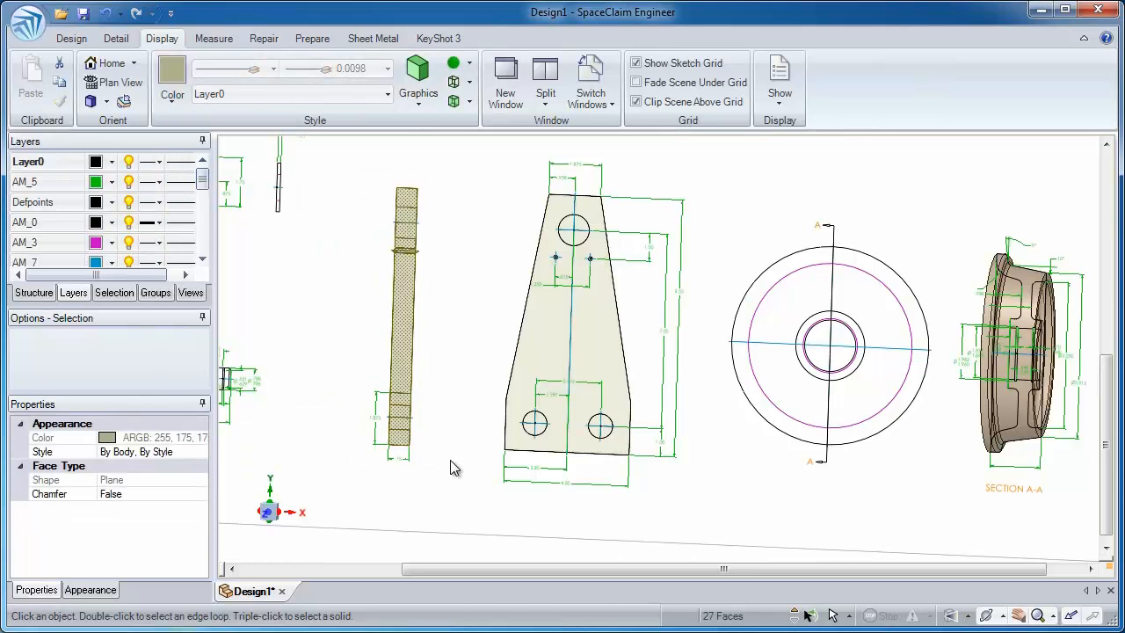
key("m")
middle_click_drag(422, 347, 409, 364)
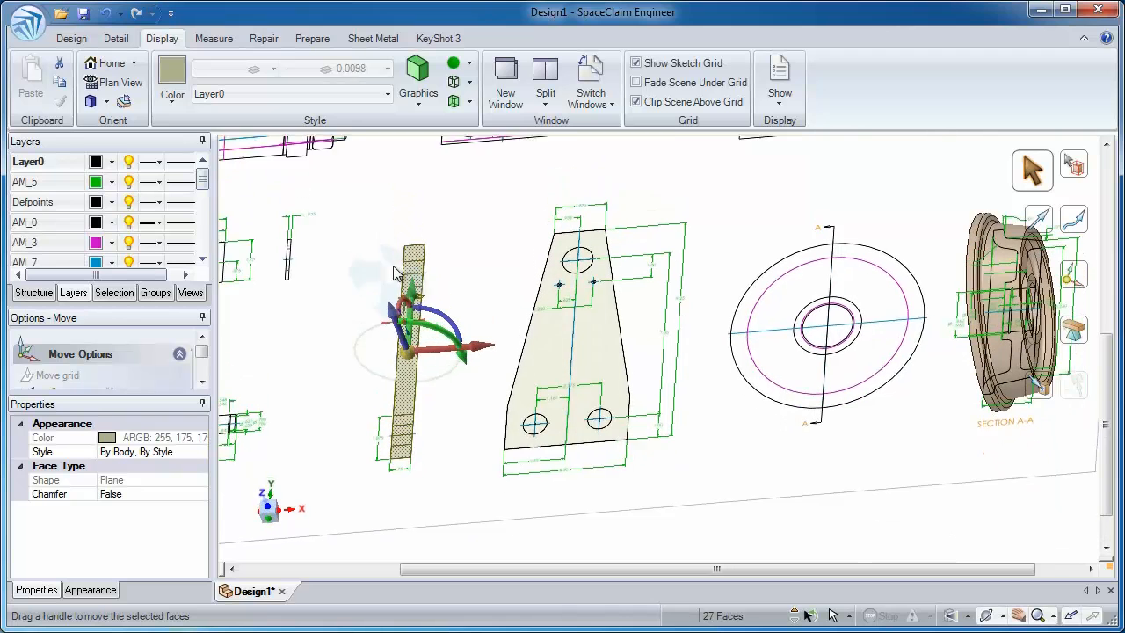
left_click(409, 363)
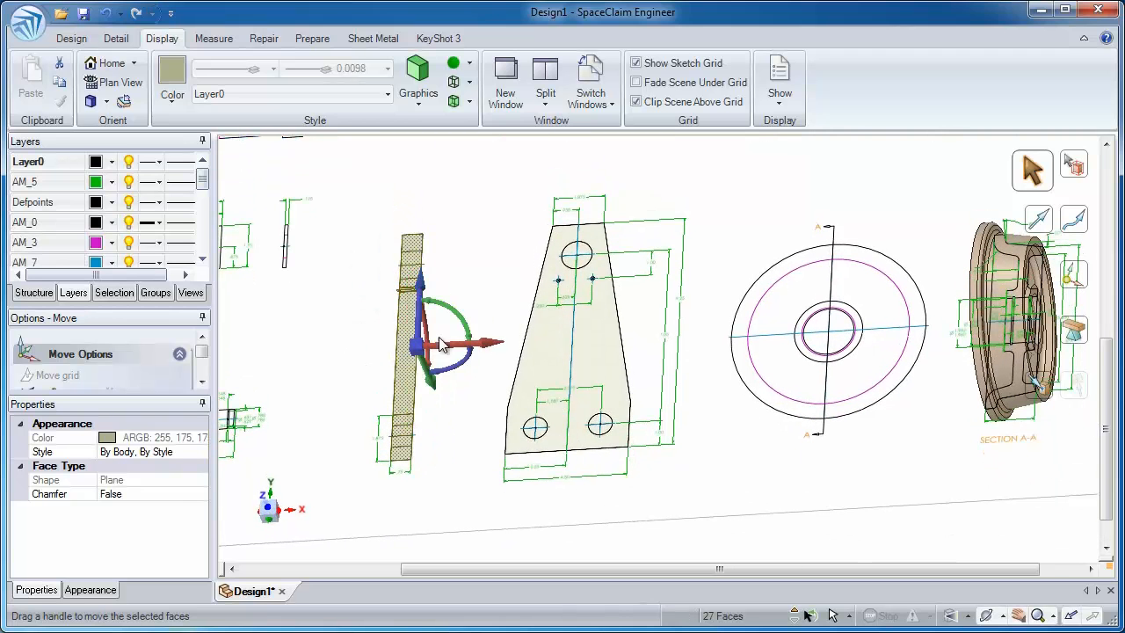
middle_click_drag(456, 327, 453, 359)
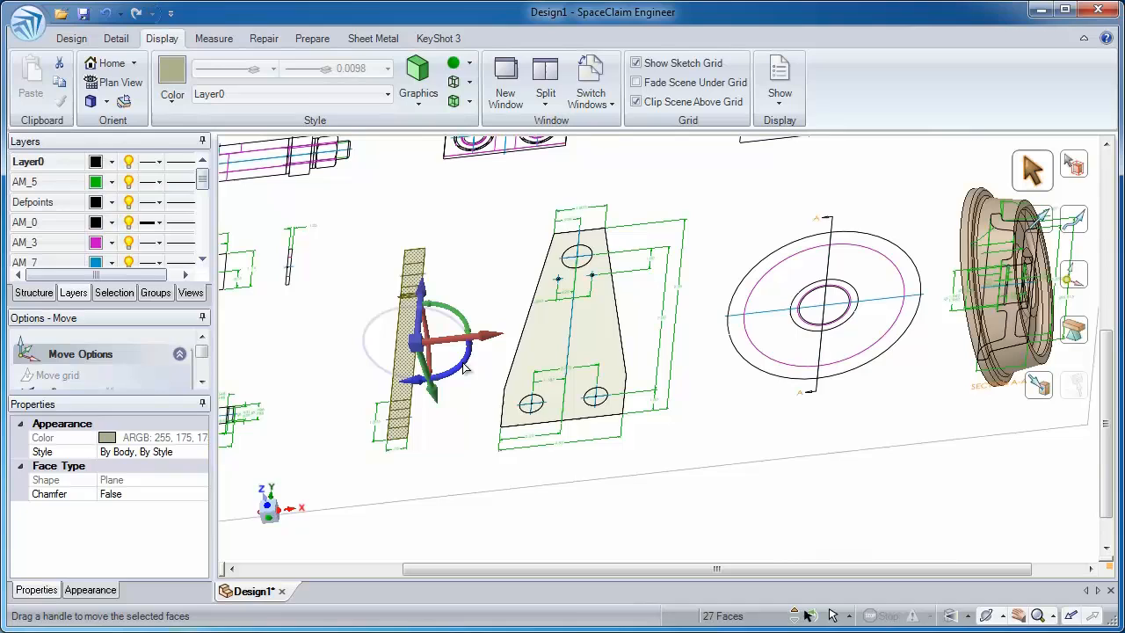
left_click(465, 367)
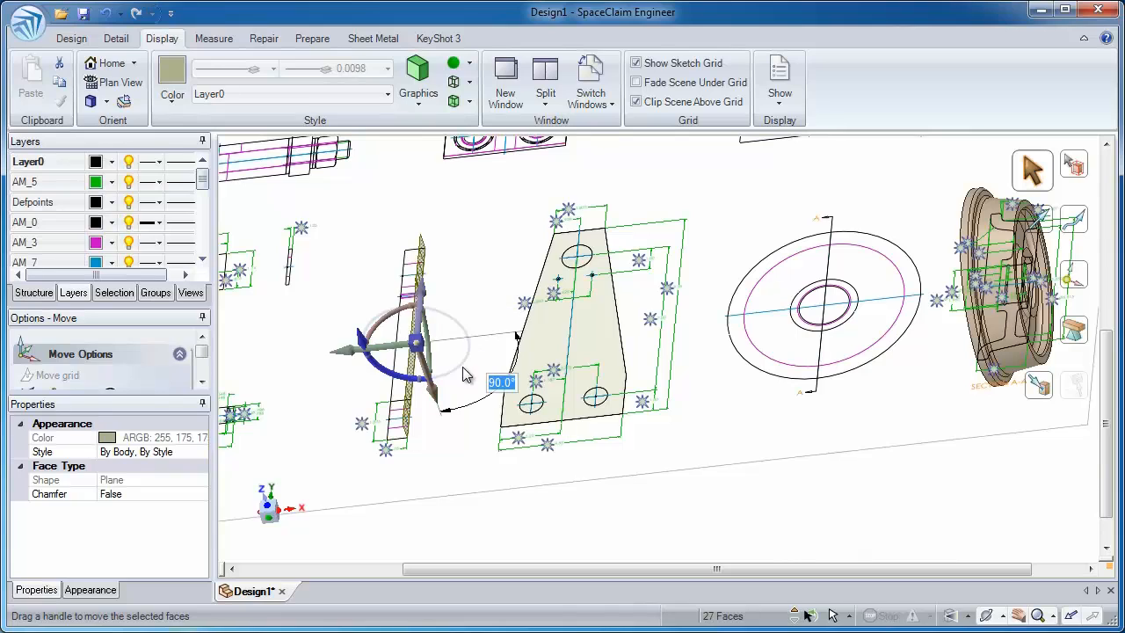
left_click_drag(464, 374, 475, 400)
mouse_move(474, 400)
middle_mouse_down()
mouse_move(451, 308)
mouse_move(457, 317)
middle_mouse_up()
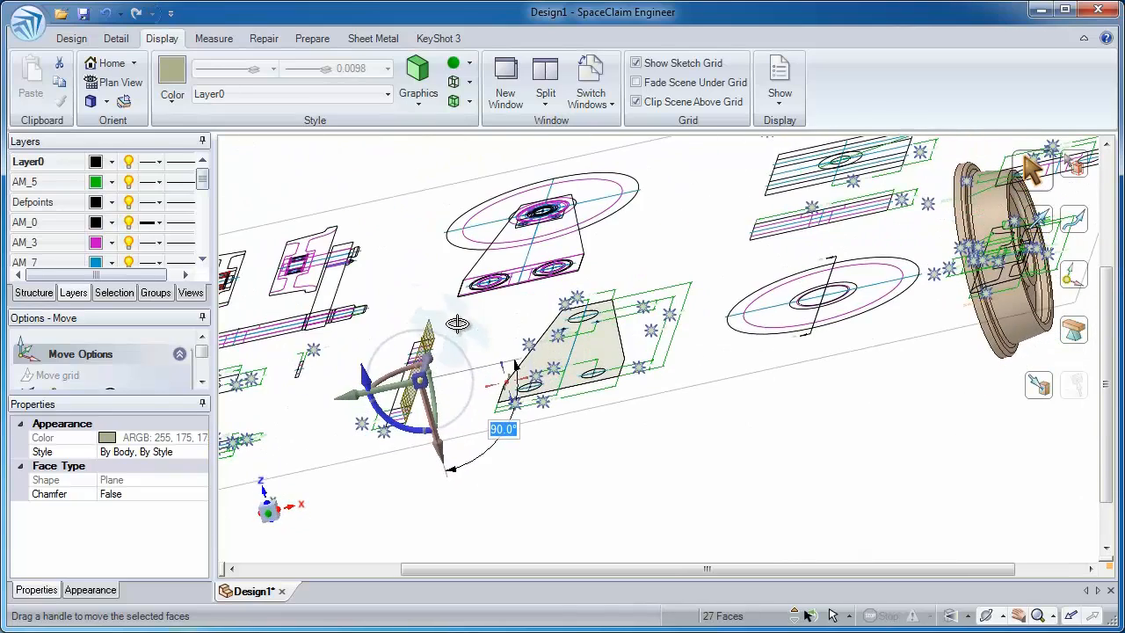
key("Escape")
Pull both plate faces Up To the upright bar's edge, forming the solid bracket block.
key("p")
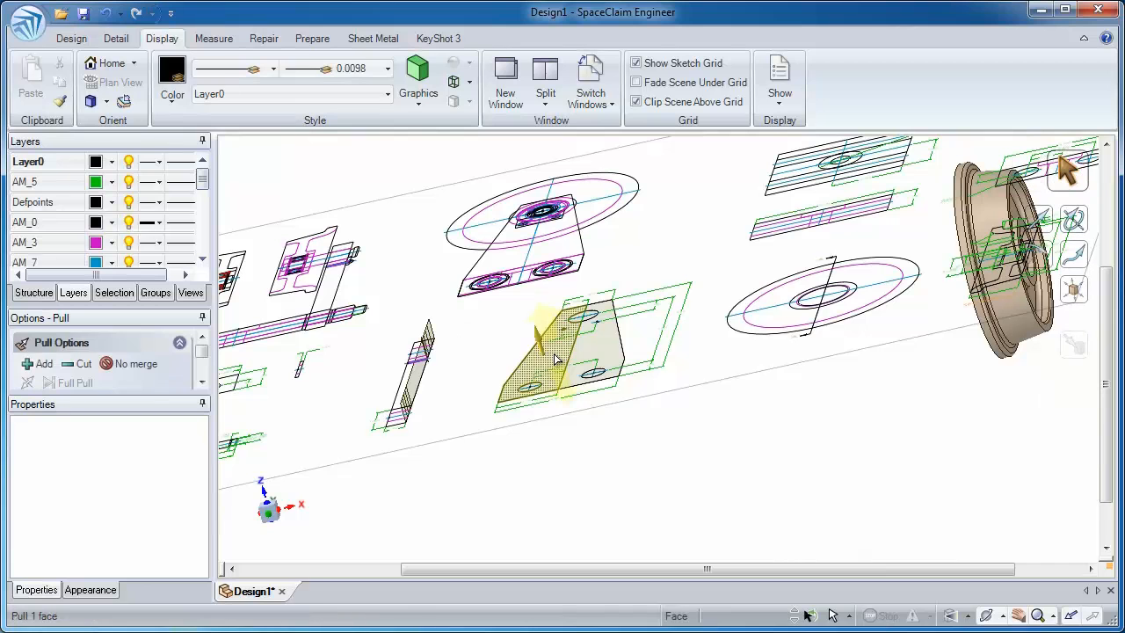
left_click(542, 352)
left_click(646, 334, "ctrl")
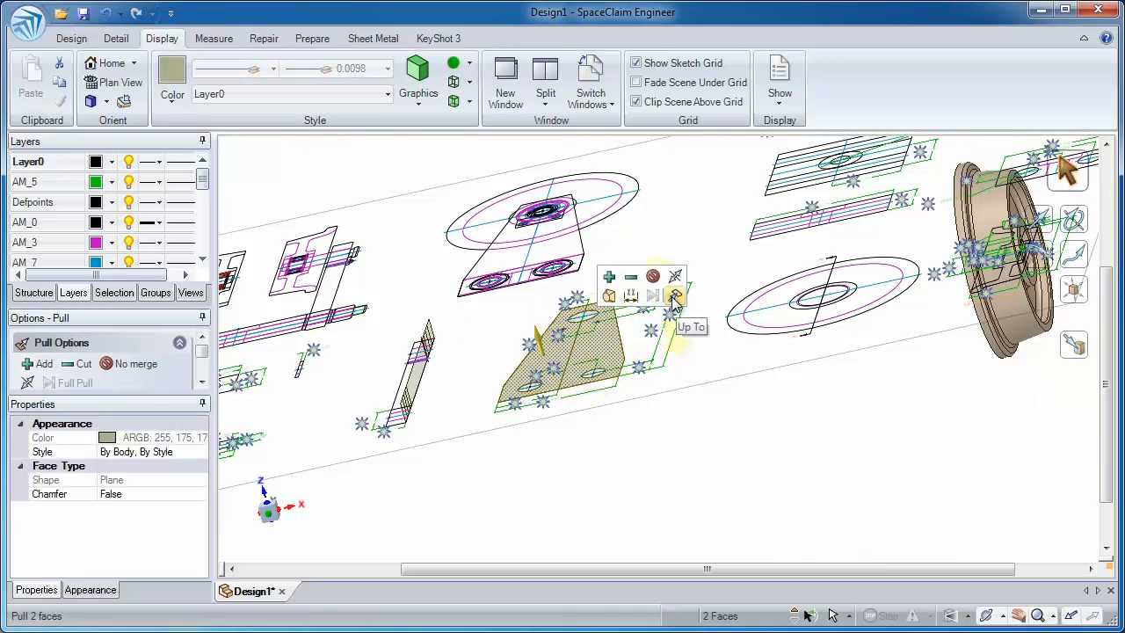
left_click(675, 297)
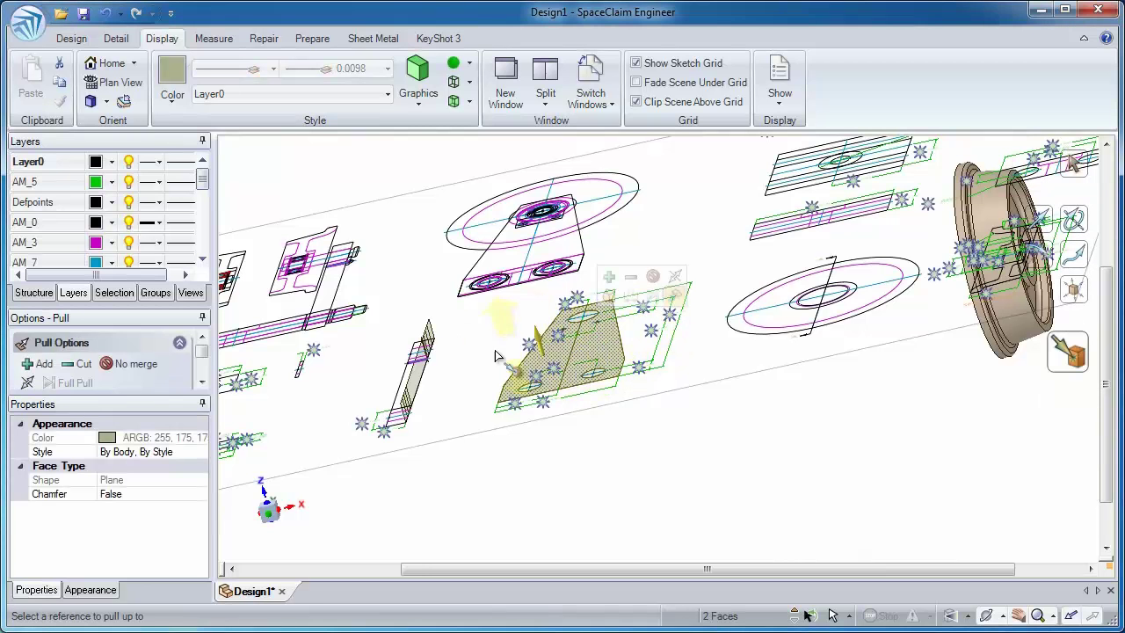
left_click(411, 380)
key("Escape")
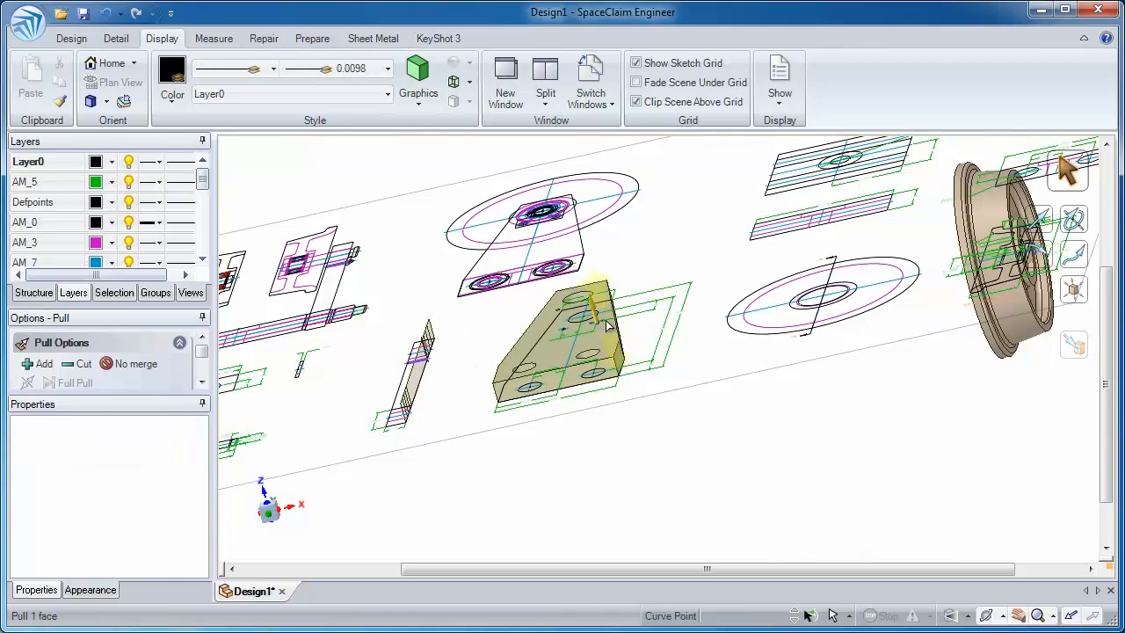
key("h")
mouse_move(624, 420)
middle_mouse_down()
mouse_move(659, 406)
mouse_move(652, 370)
middle_mouse_up()
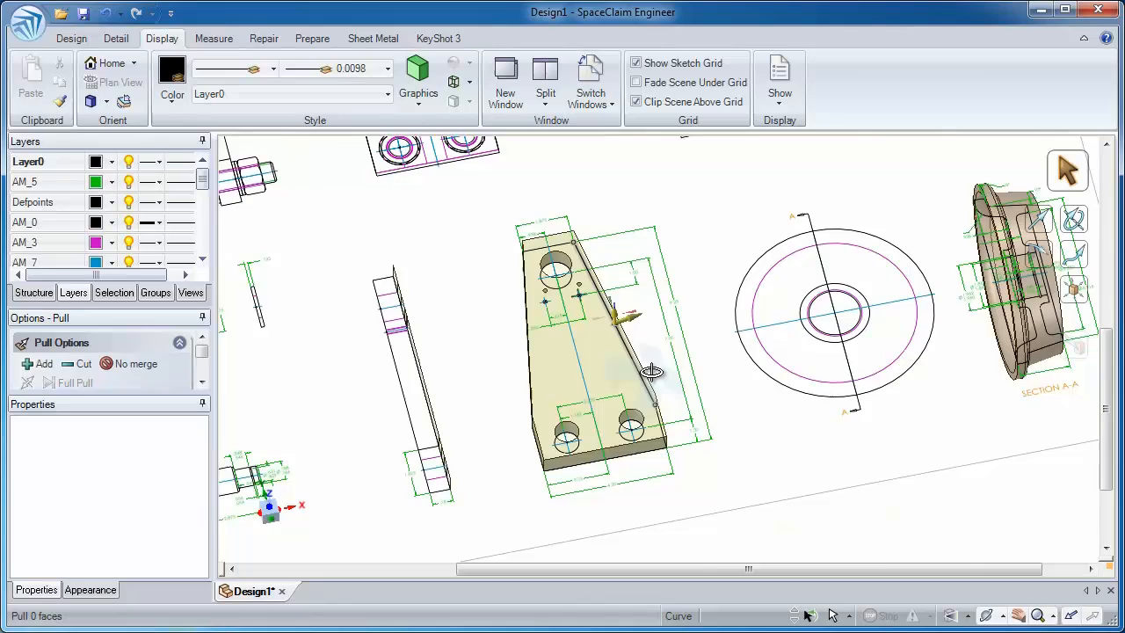
scroll(652, 371, "down", 3)
scroll(646, 334, "down", 2)
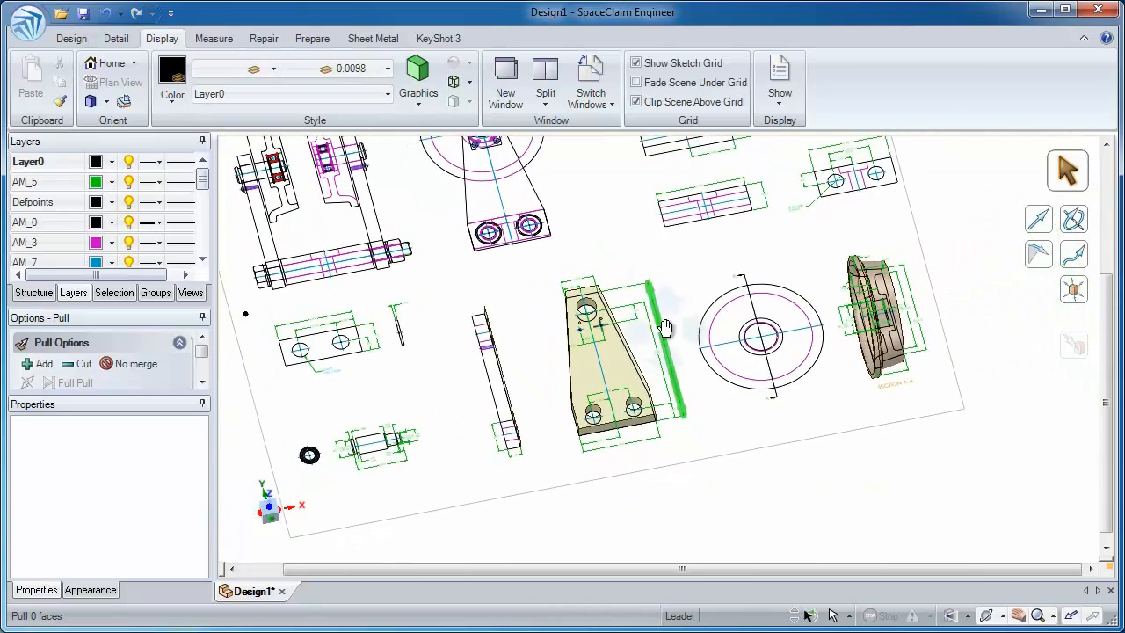